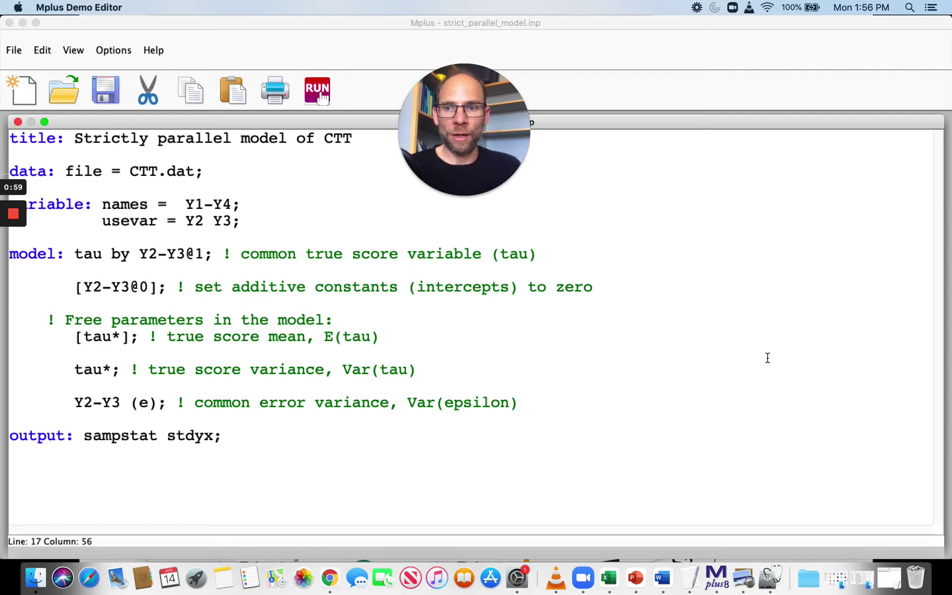
Step: Review the model syntax: the tau loadings fixed at 1, the Y2-Y3 intercepts, the true score mean and variance, and the common error variance
{"action": "left_click_drag", "start_coordinate": [214, 254], "coordinate": [202, 254]}
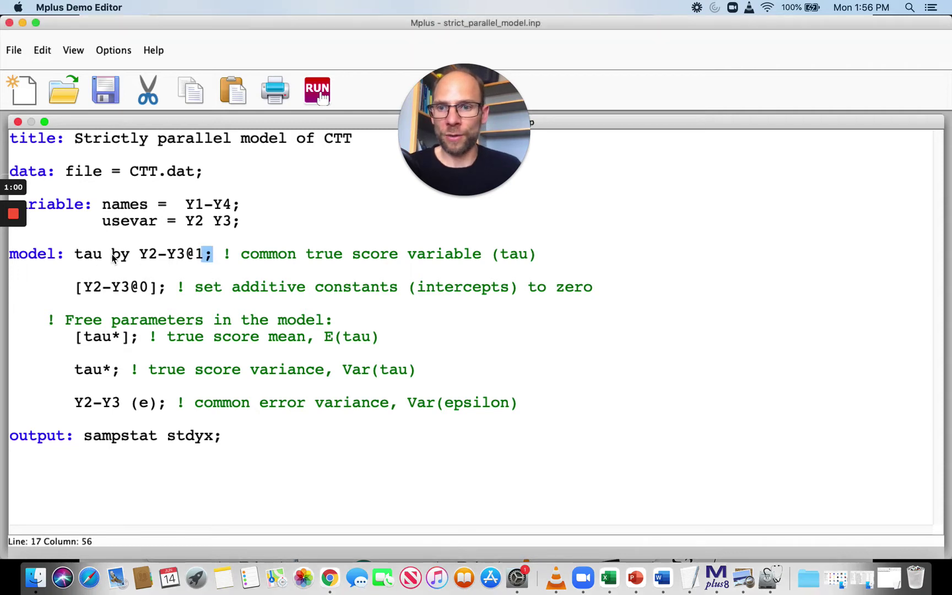
{"action": "left_click_drag", "start_coordinate": [113, 257], "coordinate": [112, 257]}
{"action": "left_click", "coordinate": [155, 291]}
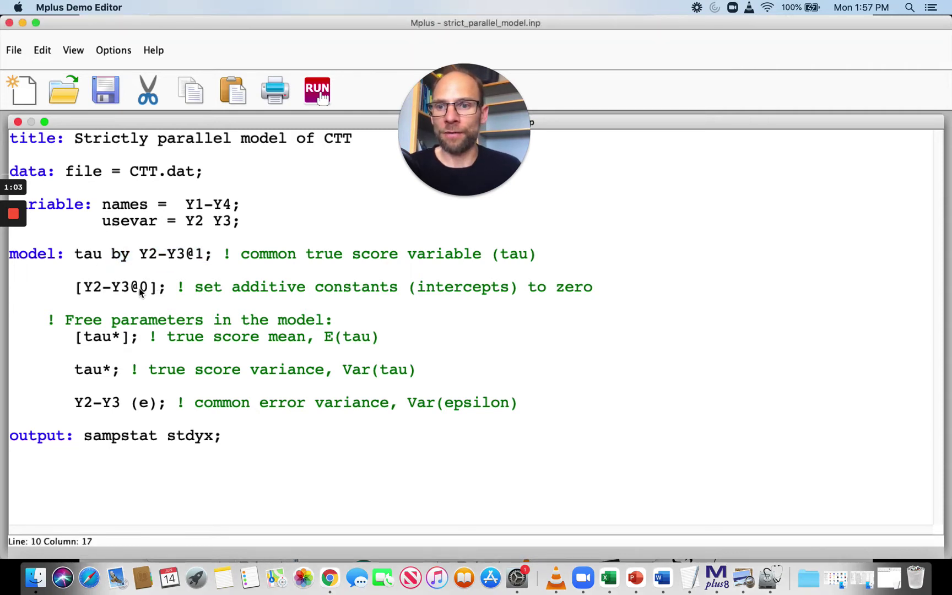
{"action": "left_click_drag", "start_coordinate": [157, 289], "coordinate": [67, 288]}
{"action": "left_click_drag", "start_coordinate": [74, 337], "coordinate": [185, 344]}
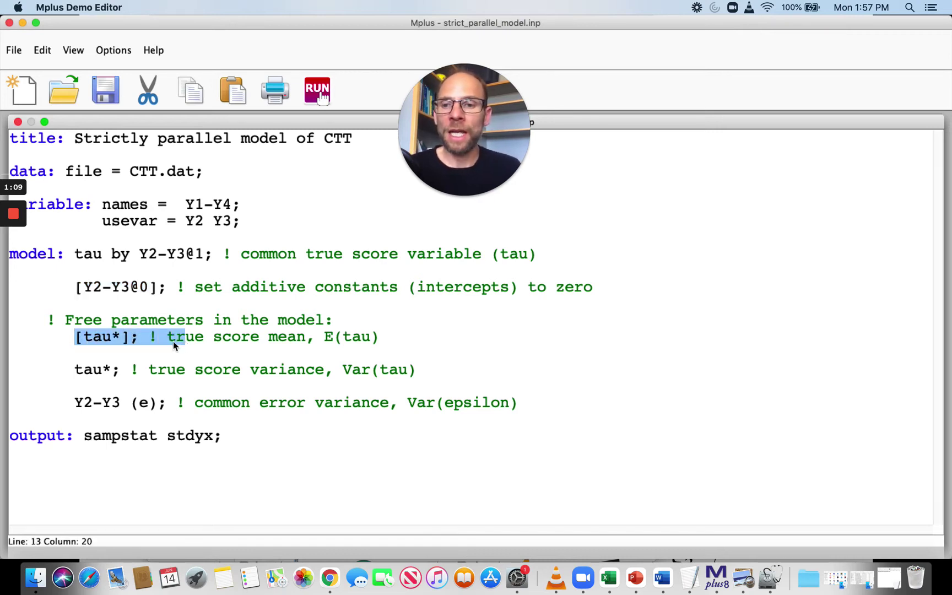
{"action": "left_click_drag", "start_coordinate": [73, 371], "coordinate": [122, 372]}
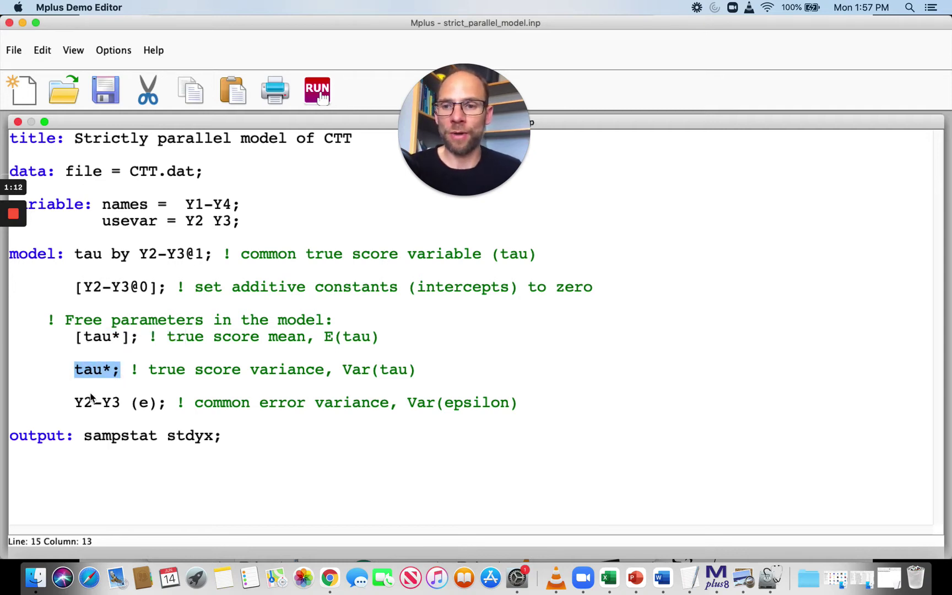
{"action": "left_click_drag", "start_coordinate": [74, 404], "coordinate": [168, 414]}
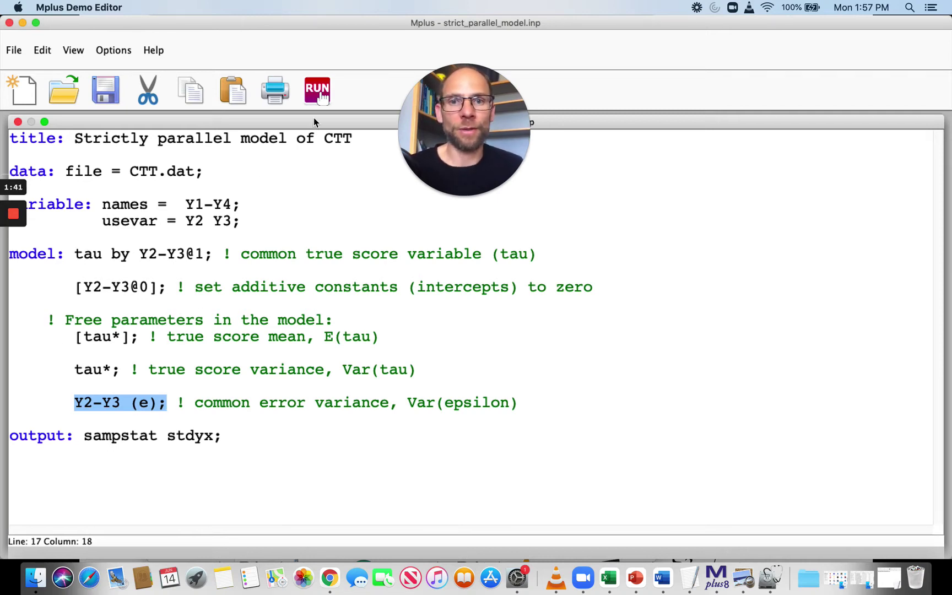
Step: Run the strictly parallel model and examine the chi-square test of model fit in the output
{"action": "left_click", "coordinate": [316, 93]}
{"action": "scroll", "coordinate": [365, 291], "scroll_direction": "down", "scroll_amount": 20}
{"action": "scroll", "coordinate": [364, 290], "scroll_direction": "down", "scroll_amount": 20}
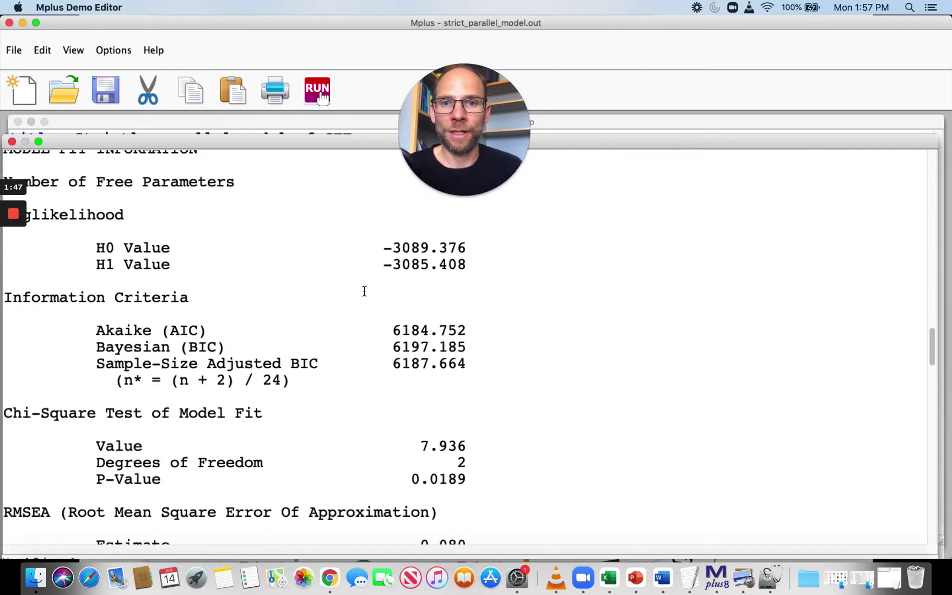
{"action": "scroll", "coordinate": [364, 291], "scroll_direction": "down", "scroll_amount": 10}
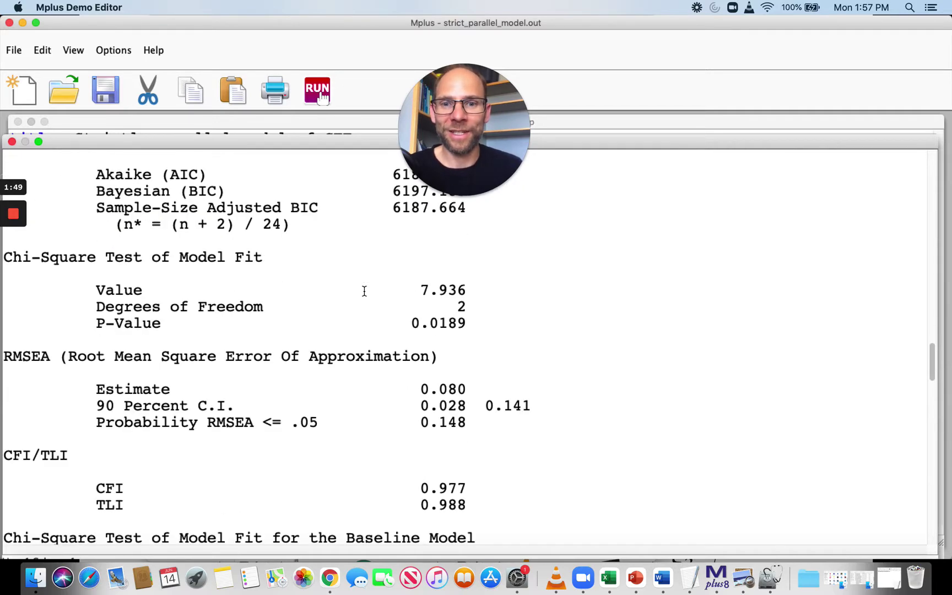
{"action": "left_click", "coordinate": [468, 322]}
{"action": "left_click_drag", "start_coordinate": [468, 322], "coordinate": [419, 286]}
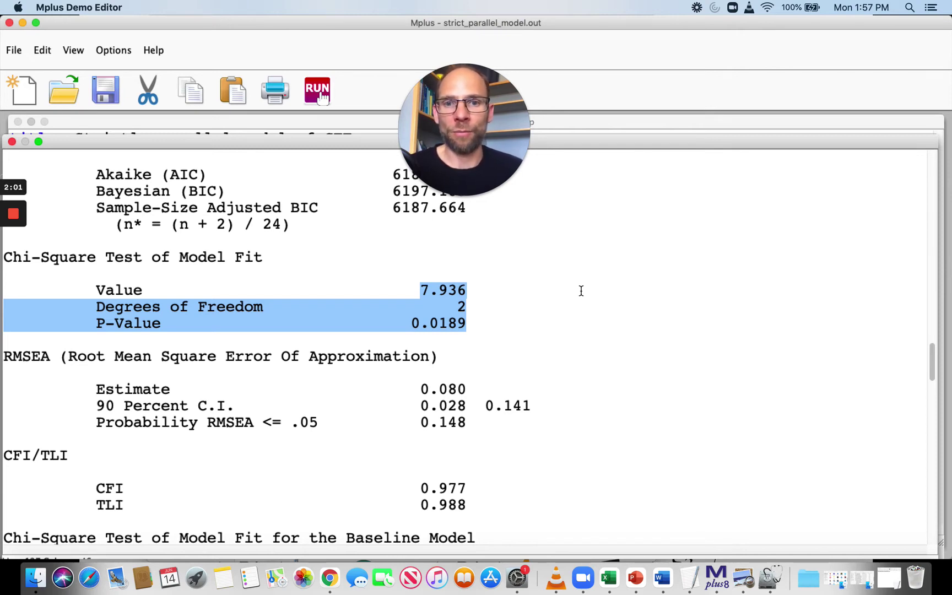
Step: Examine the RMSEA, CFI/TLI and SRMR fit indices of the strictly parallel model
{"action": "left_click", "coordinate": [474, 389]}
{"action": "left_click_drag", "start_coordinate": [474, 389], "coordinate": [416, 384]}
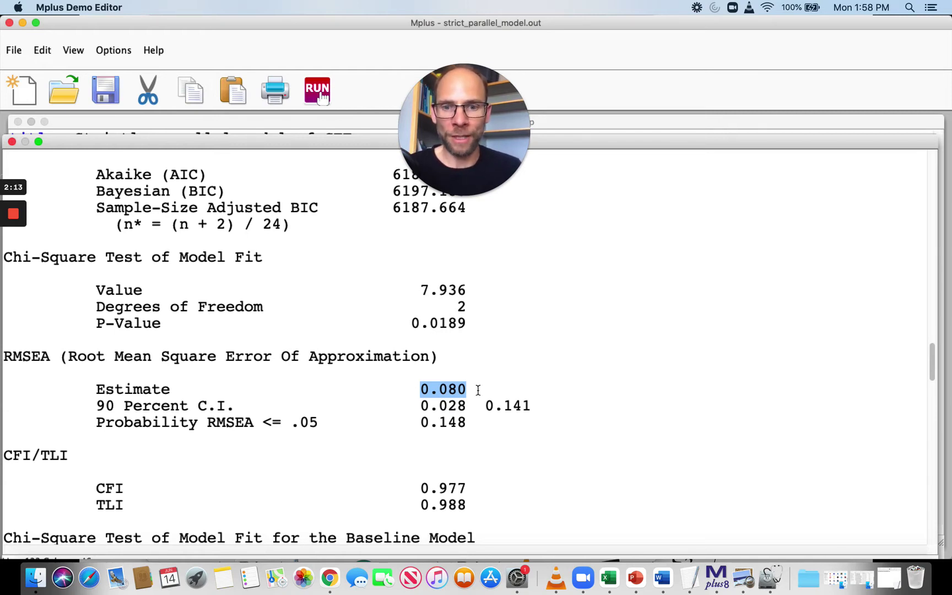
{"action": "scroll", "coordinate": [480, 420], "scroll_direction": "down", "scroll_amount": 3}
{"action": "left_click_drag", "start_coordinate": [475, 426], "coordinate": [420, 411]}
{"action": "scroll", "coordinate": [440, 410], "scroll_direction": "down", "scroll_amount": 6}
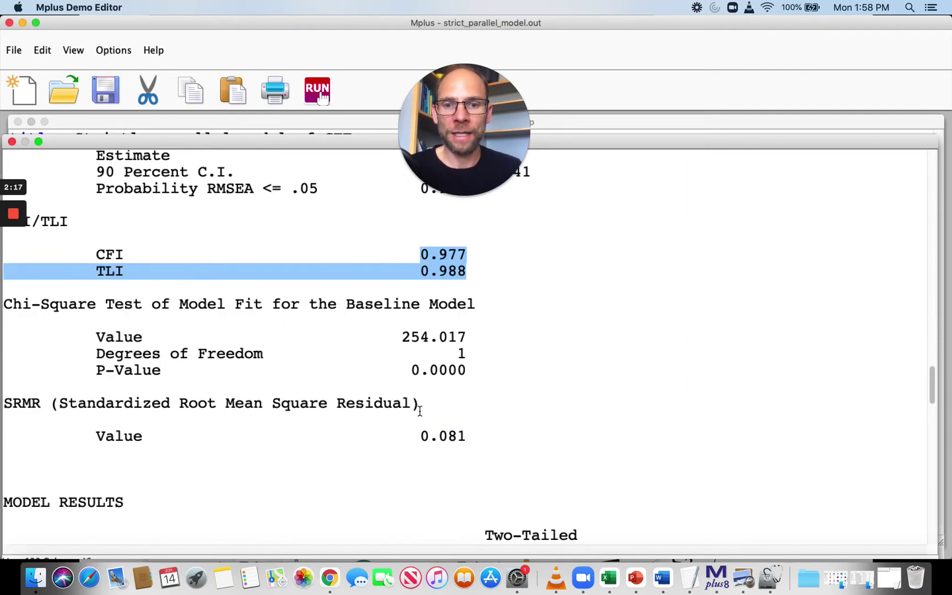
{"action": "left_click_drag", "start_coordinate": [466, 439], "coordinate": [376, 439]}
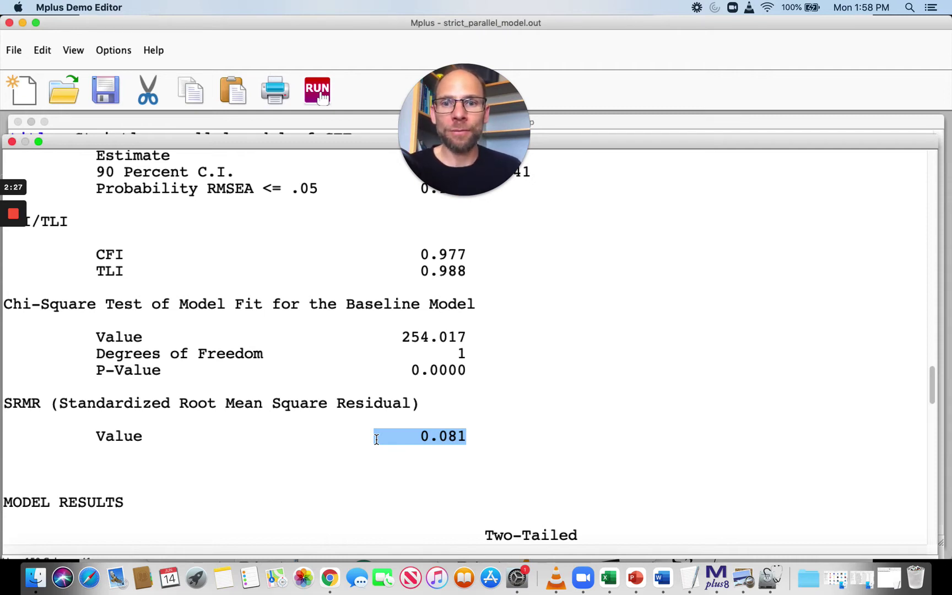
{"action": "left_click_drag", "start_coordinate": [337, 255], "coordinate": [338, 280]}
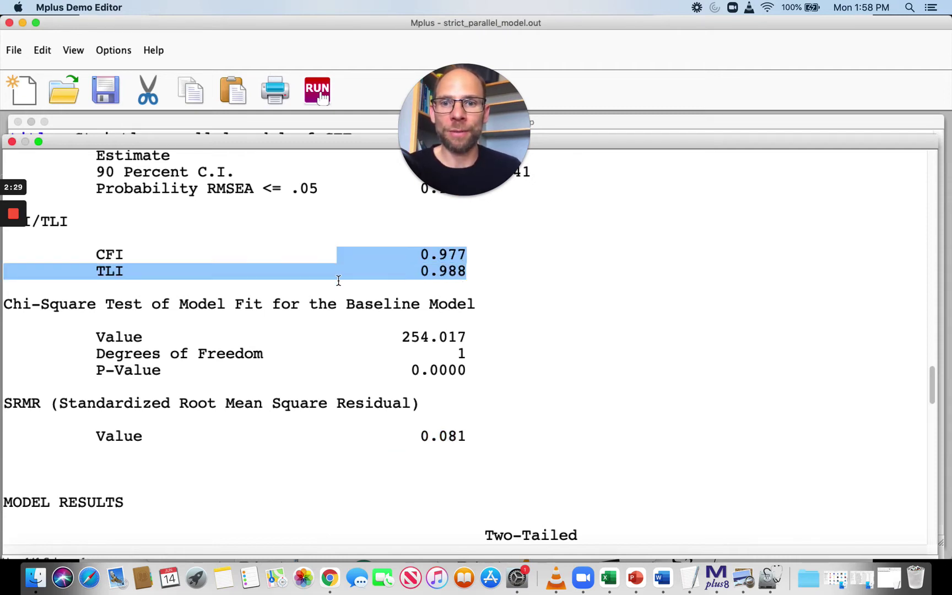
{"action": "left_click", "coordinate": [584, 323]}
Step: Check the sample means of Y2 and Y3 in the sample statistics and close the output
{"action": "scroll", "coordinate": [595, 322], "scroll_direction": "up", "scroll_amount": 10}
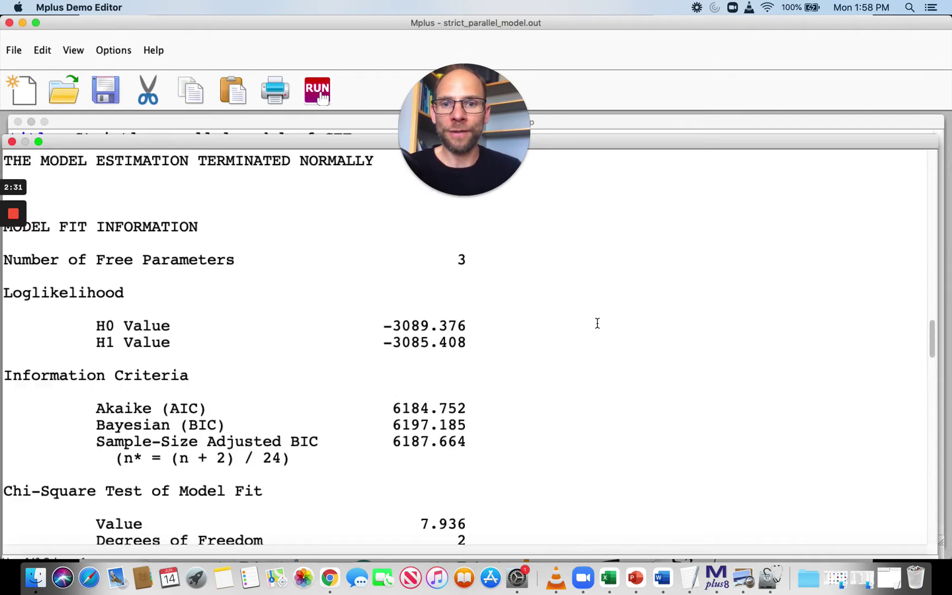
{"action": "scroll", "coordinate": [597, 323], "scroll_direction": "up", "scroll_amount": 5}
{"action": "scroll", "coordinate": [597, 323], "scroll_direction": "up", "scroll_amount": 9}
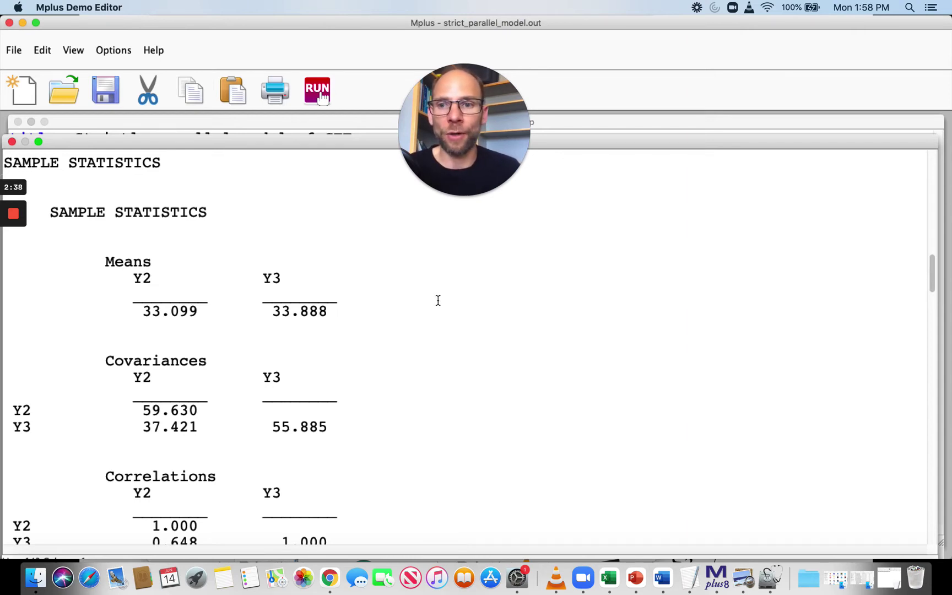
{"action": "left_click_drag", "start_coordinate": [340, 308], "coordinate": [104, 260]}
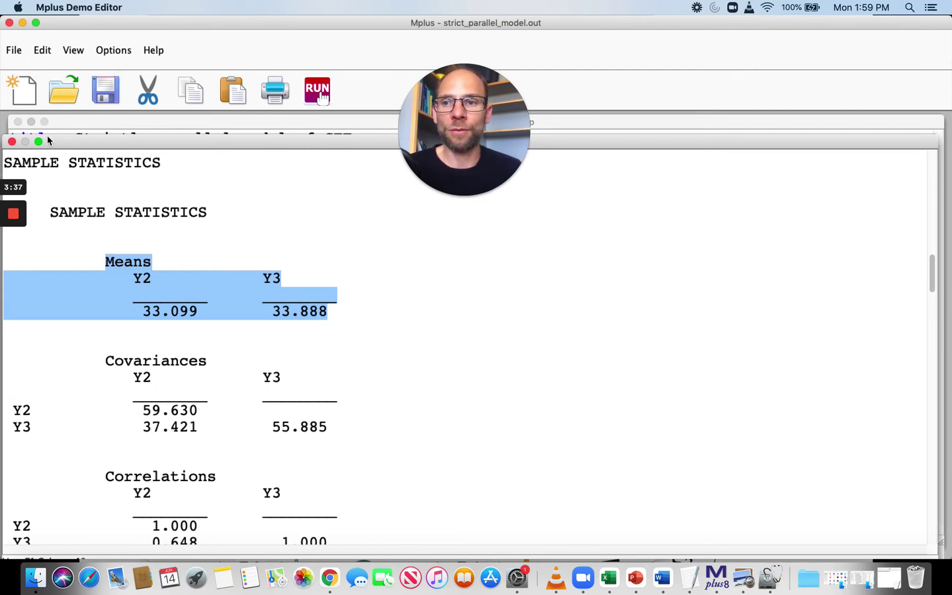
{"action": "left_click", "coordinate": [11, 142]}
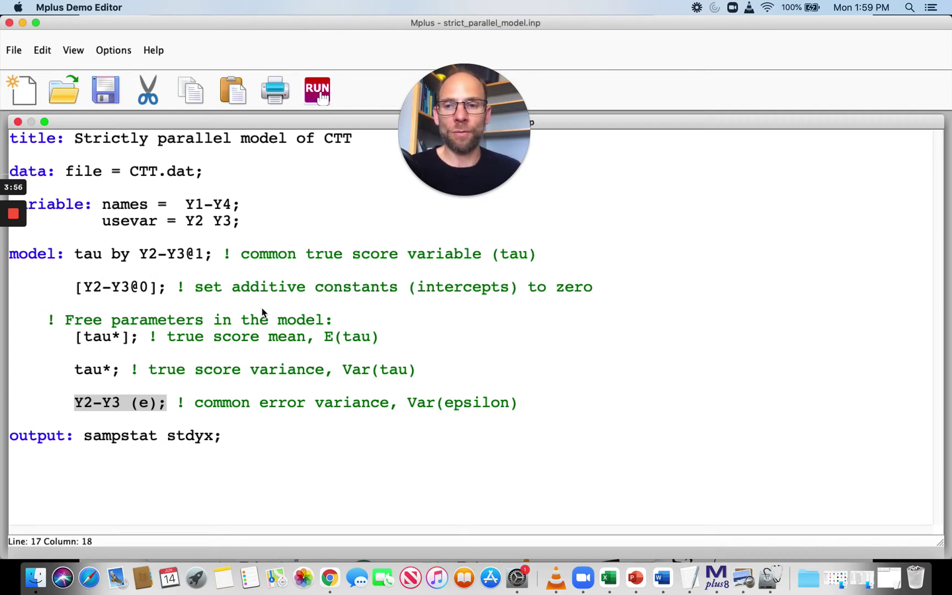
Step: Change the intercept statement to [Y2@0 Y3*] so that the Y3 intercept is freely estimated
{"action": "left_click", "coordinate": [100, 287]}
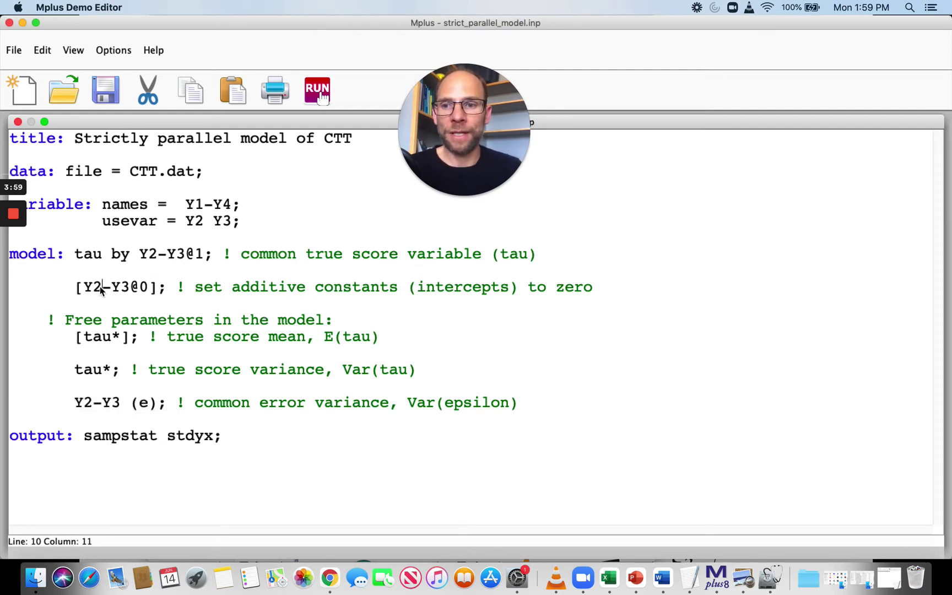
{"action": "type", "text": "@0"}
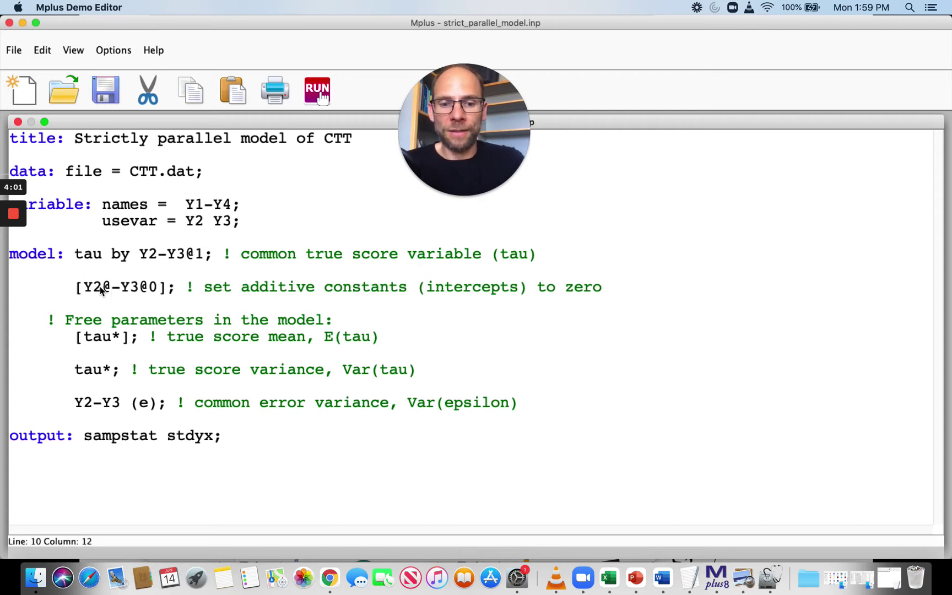
{"action": "key", "text": "Right"}
{"action": "key", "text": "BackSpace"}
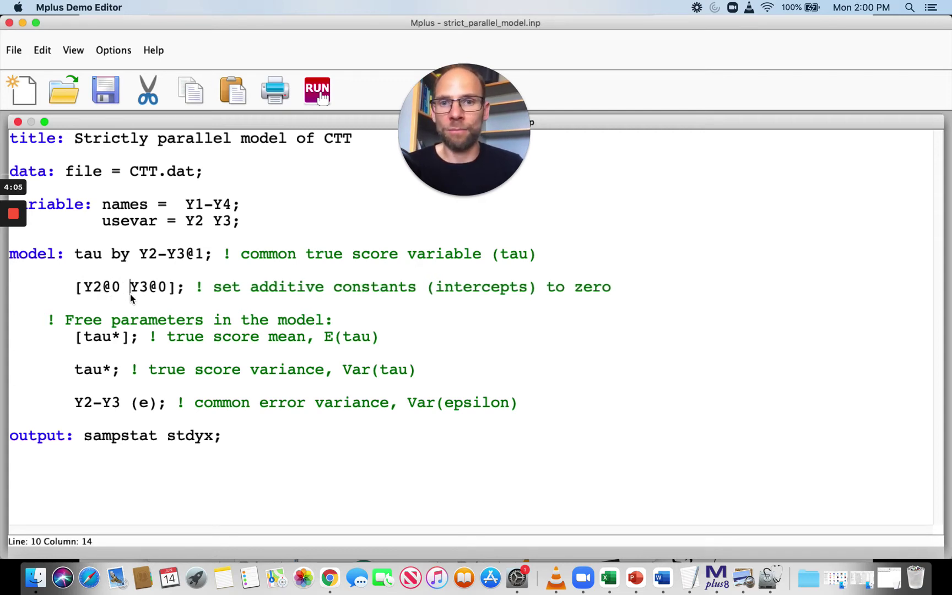
{"action": "left_click", "coordinate": [169, 289]}
{"action": "key", "text": "BackSpace"}
{"action": "key", "text": "BackSpace"}
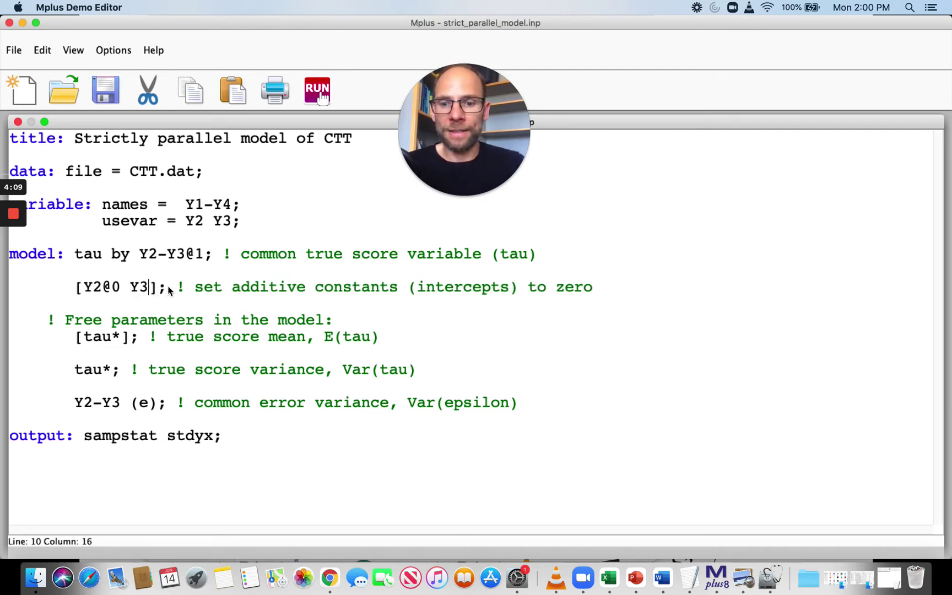
{"action": "type", "text": "*"}
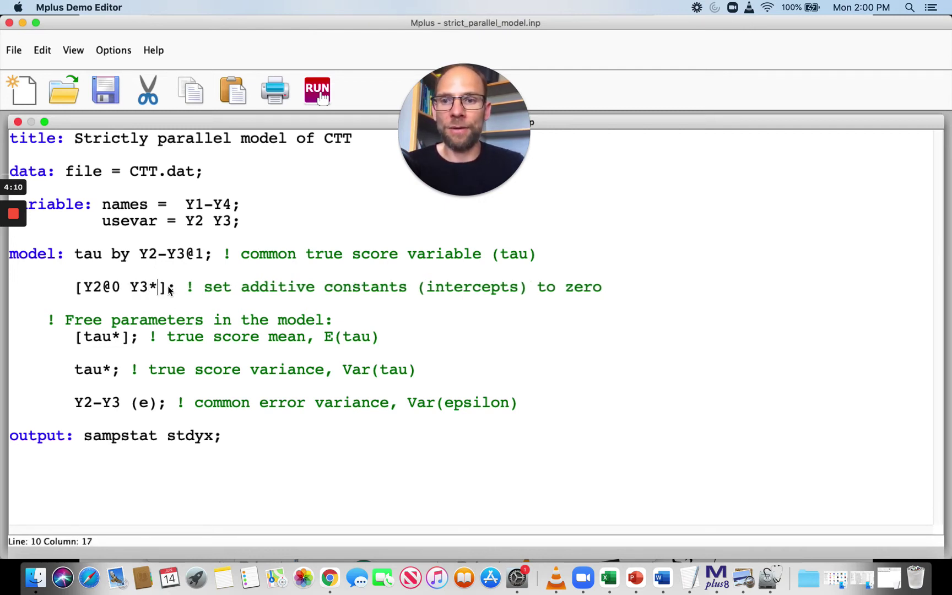
Step: Change the title to "Essentially parallel model of CTT"
{"action": "double_click", "coordinate": [110, 139]}
{"action": "type", "text": "Essent"}
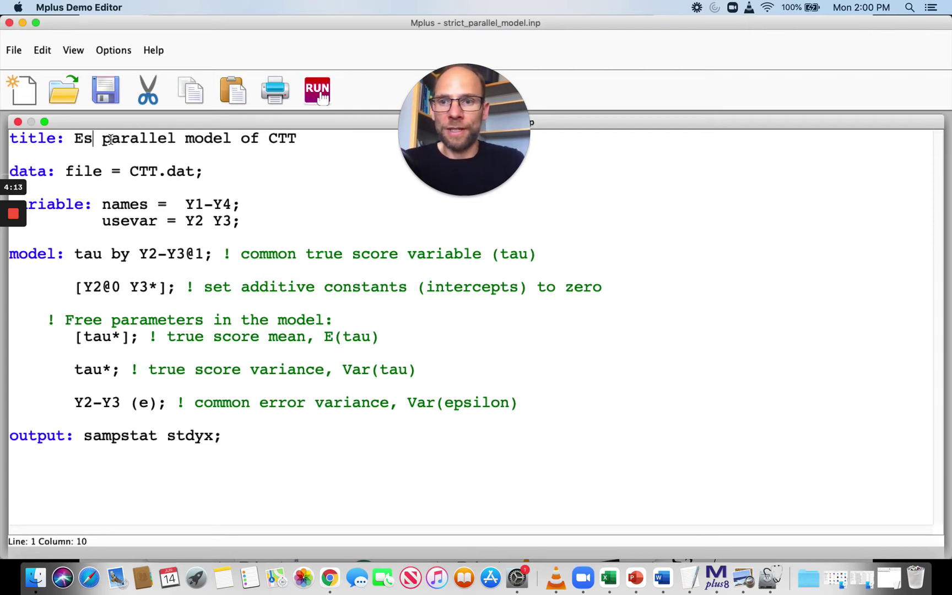
{"action": "type", "text": "ially"}
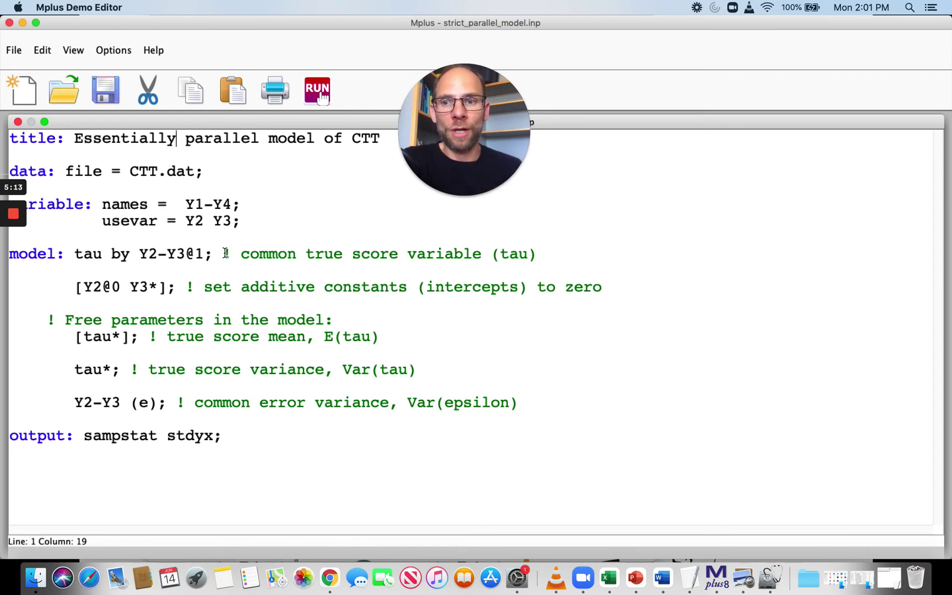
{"action": "left_click_drag", "start_coordinate": [103, 253], "coordinate": [75, 254]}
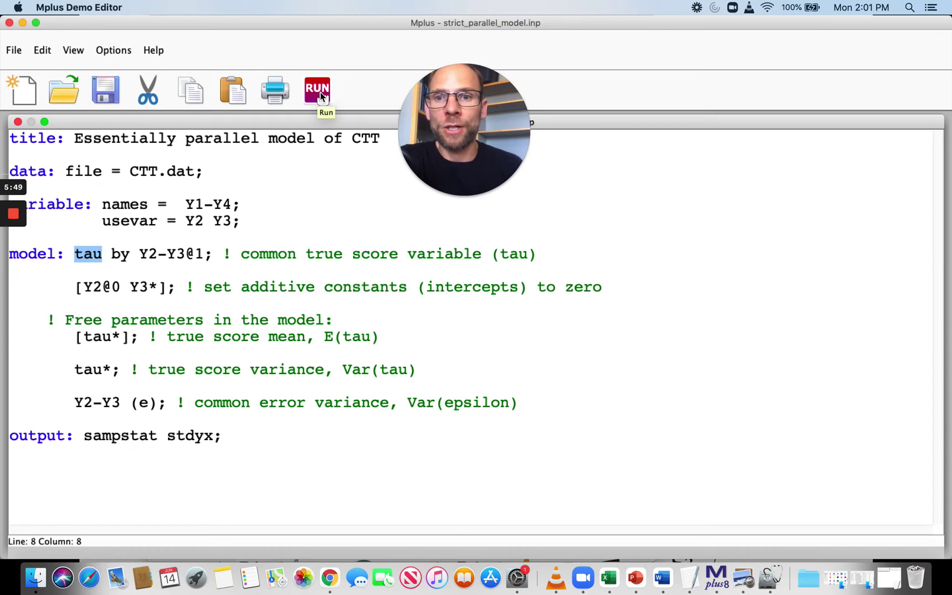
Step: Save the modified input as a new file named essentially_parallel_model.inp in the CTT folder, without overwriting the original
{"action": "left_click", "coordinate": [320, 95]}
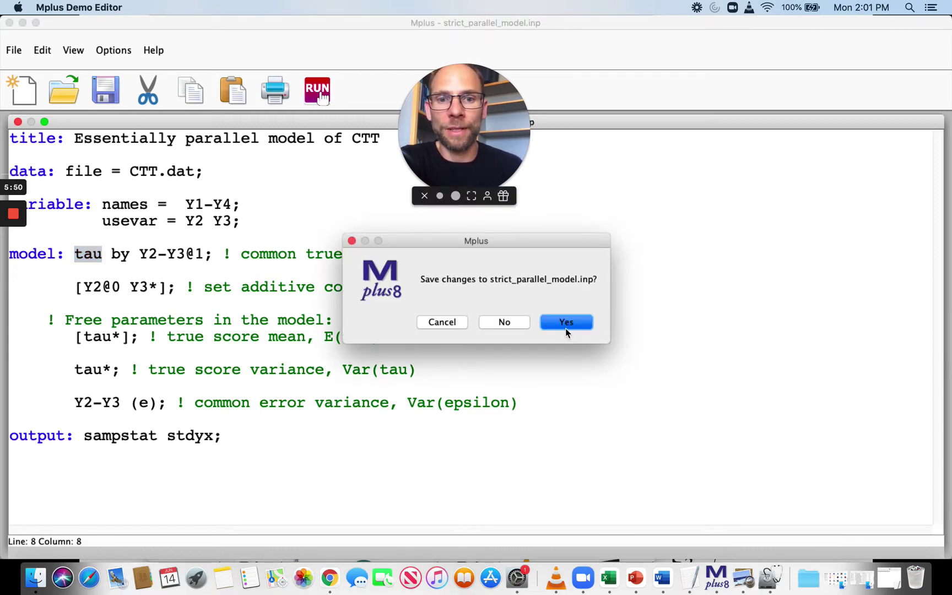
{"action": "left_click", "coordinate": [444, 323]}
{"action": "left_click", "coordinate": [12, 51]}
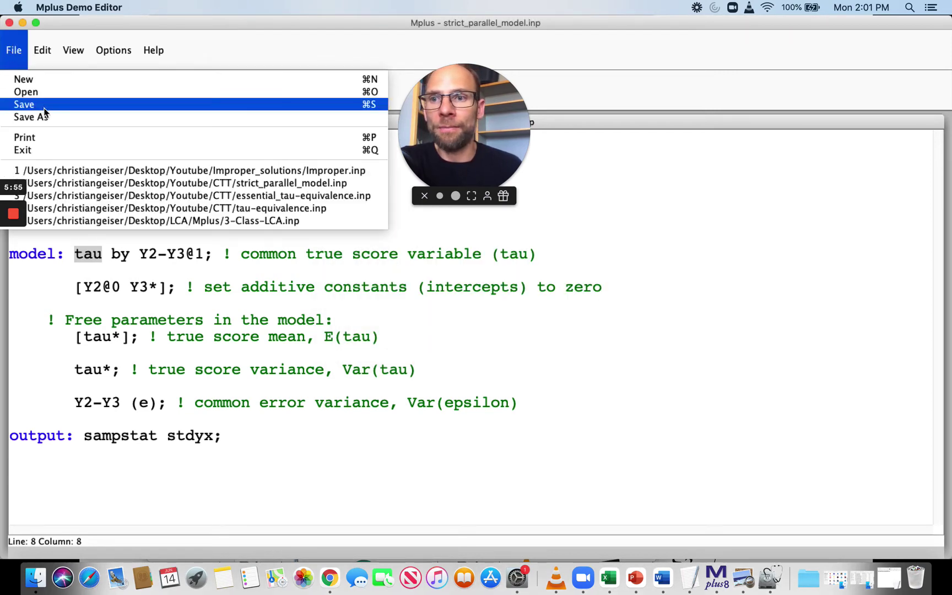
{"action": "left_click", "coordinate": [33, 117]}
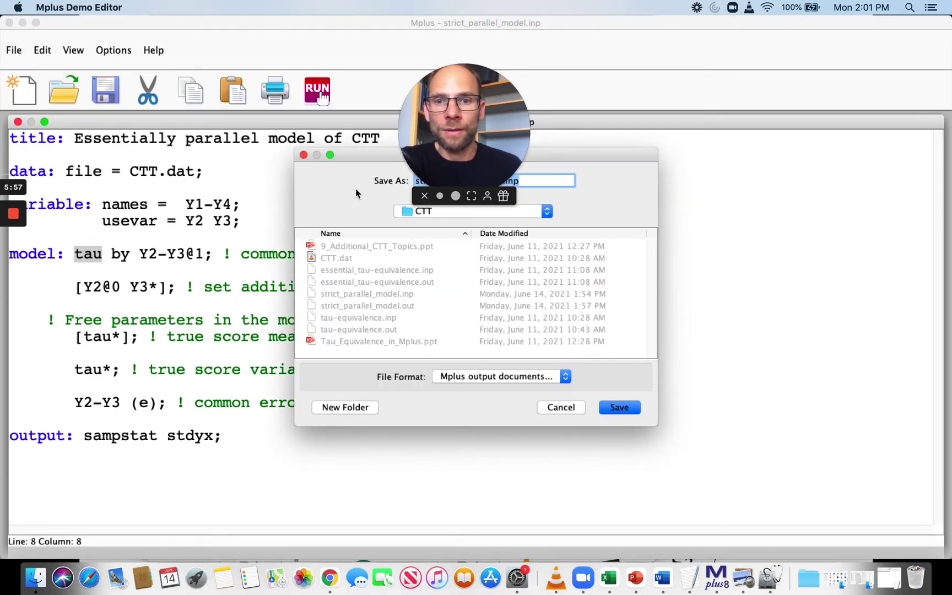
{"action": "left_click_drag", "start_coordinate": [350, 157], "coordinate": [322, 243]}
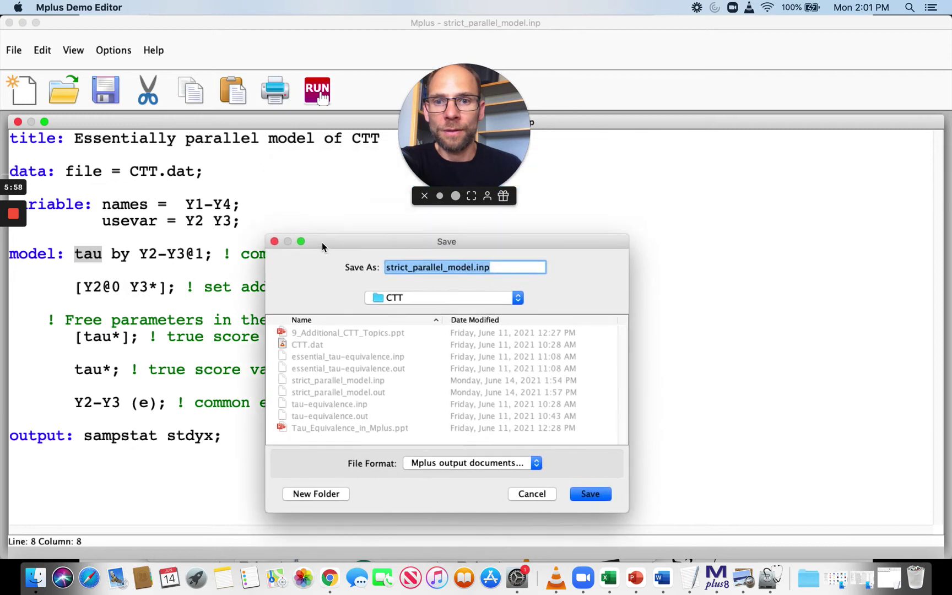
{"action": "left_click", "coordinate": [402, 268]}
{"action": "left_click_drag", "start_coordinate": [408, 268], "coordinate": [381, 267]}
{"action": "type", "text": "e: Essentia"}
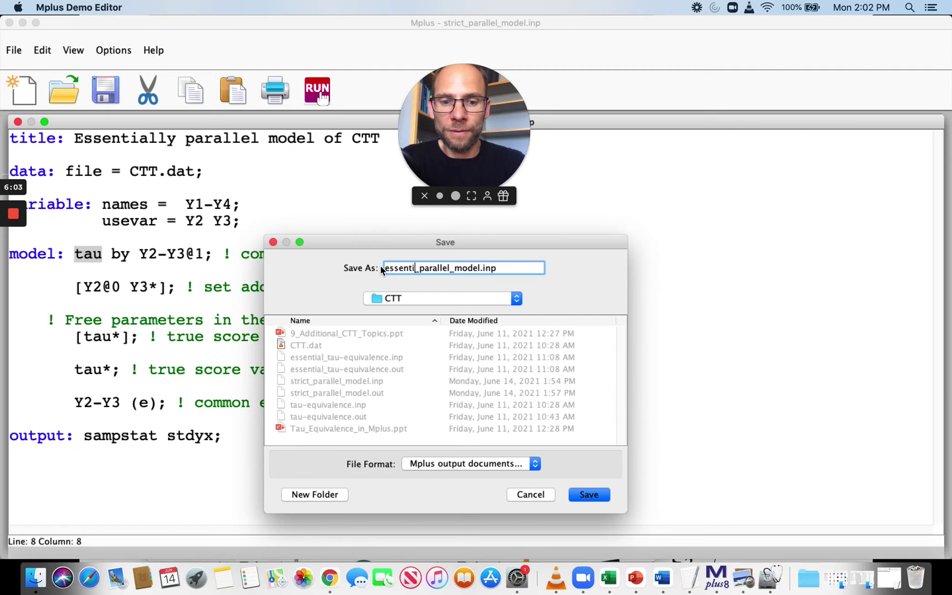
{"action": "type", "text": "lly"}
{"action": "key", "text": "Return"}
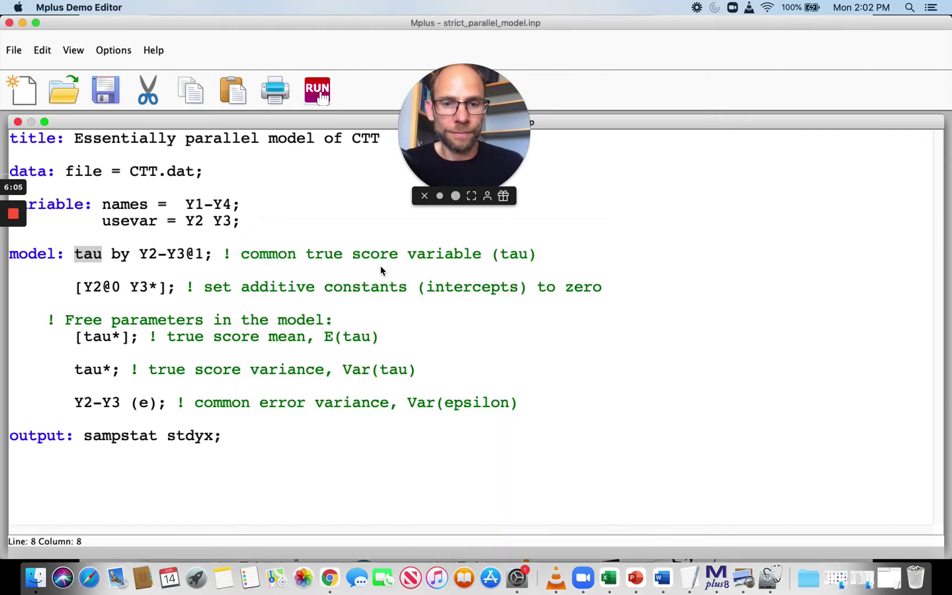
Step: Run the essentially parallel model and examine its chi-square test of model fit in the output
{"action": "left_click", "coordinate": [319, 93]}
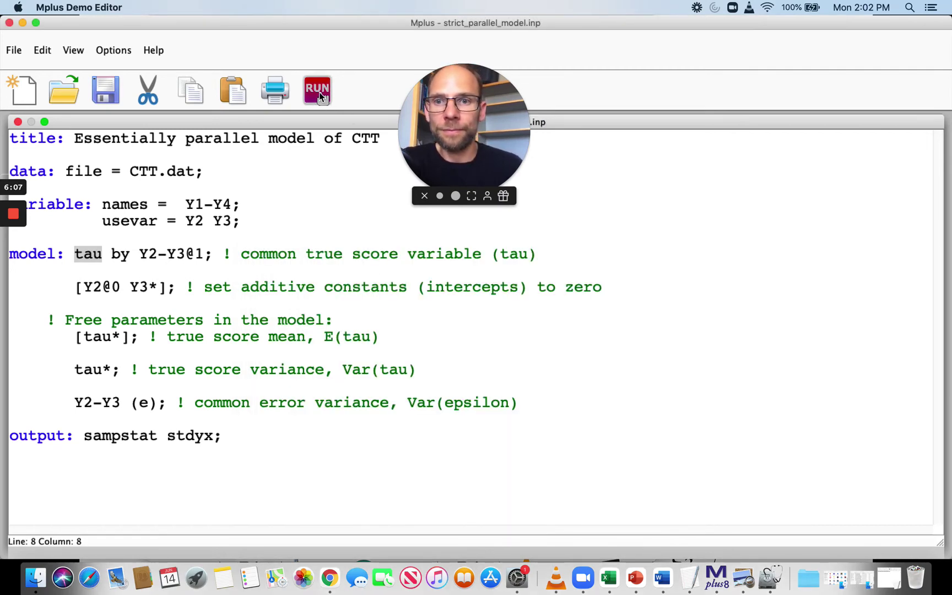
{"action": "scroll", "coordinate": [390, 323], "scroll_direction": "down", "scroll_amount": 10}
{"action": "scroll", "coordinate": [391, 324], "scroll_direction": "down", "scroll_amount": 20}
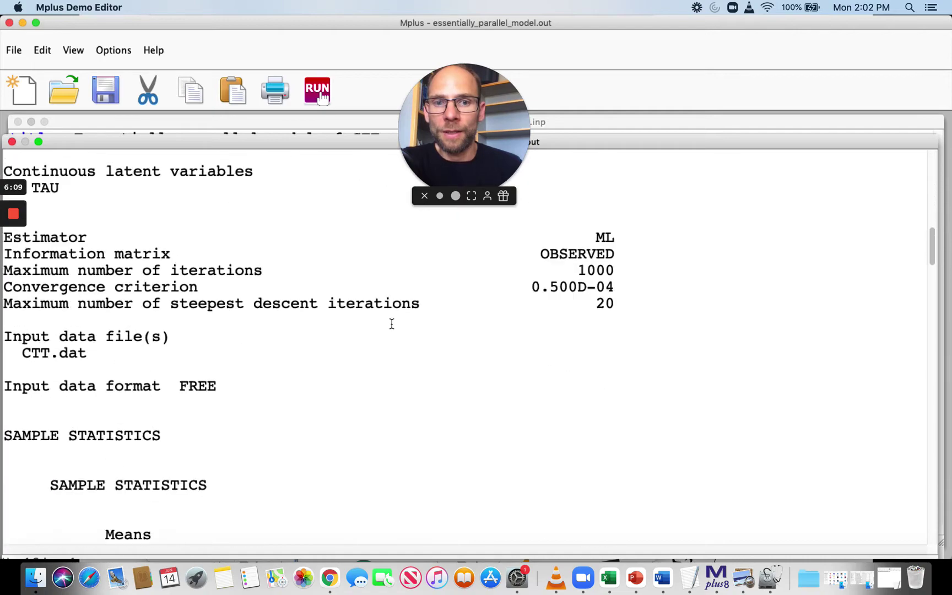
{"action": "scroll", "coordinate": [391, 323], "scroll_direction": "down", "scroll_amount": 15}
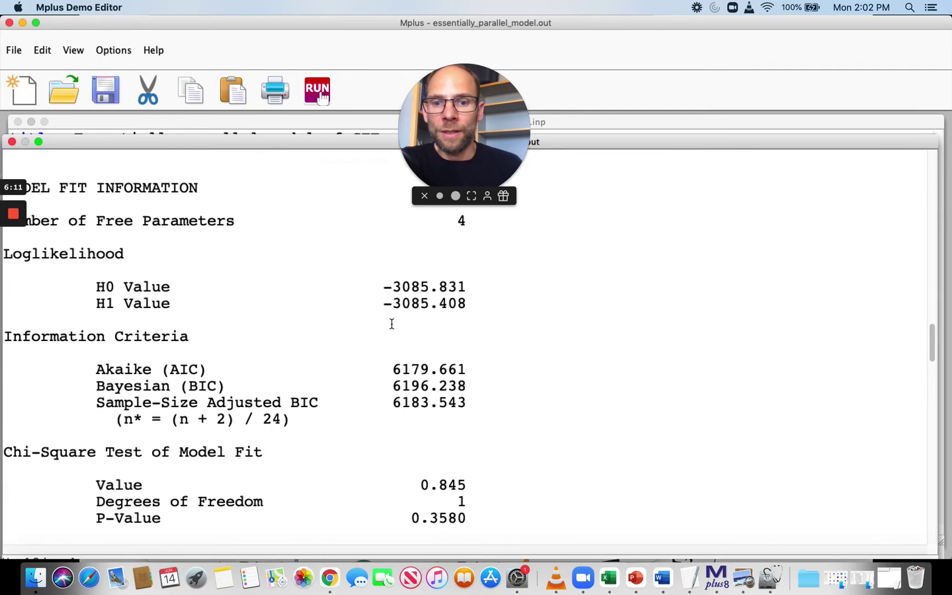
{"action": "left_click_drag", "start_coordinate": [466, 365], "coordinate": [422, 329]}
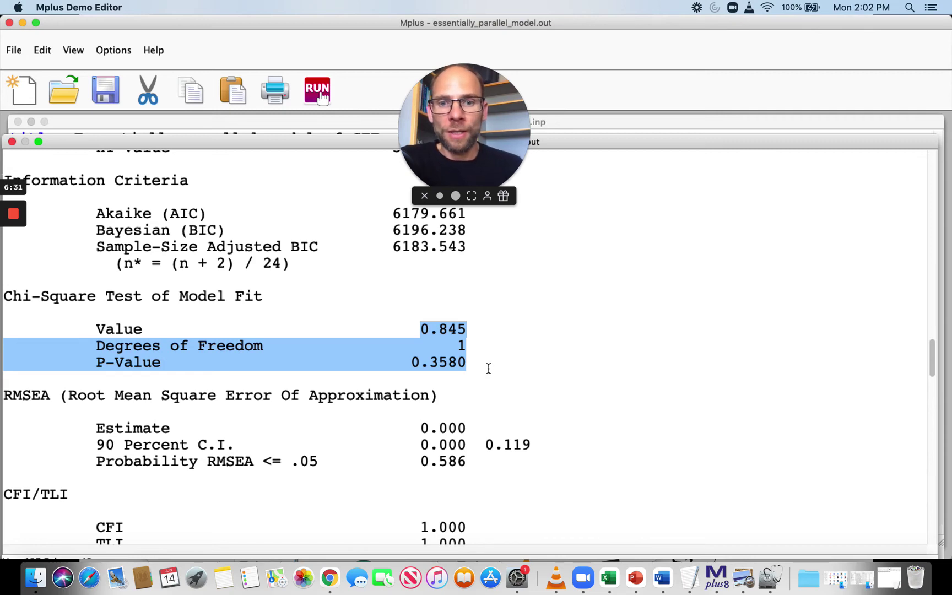
{"action": "scroll", "coordinate": [472, 364], "scroll_direction": "down", "scroll_amount": 5}
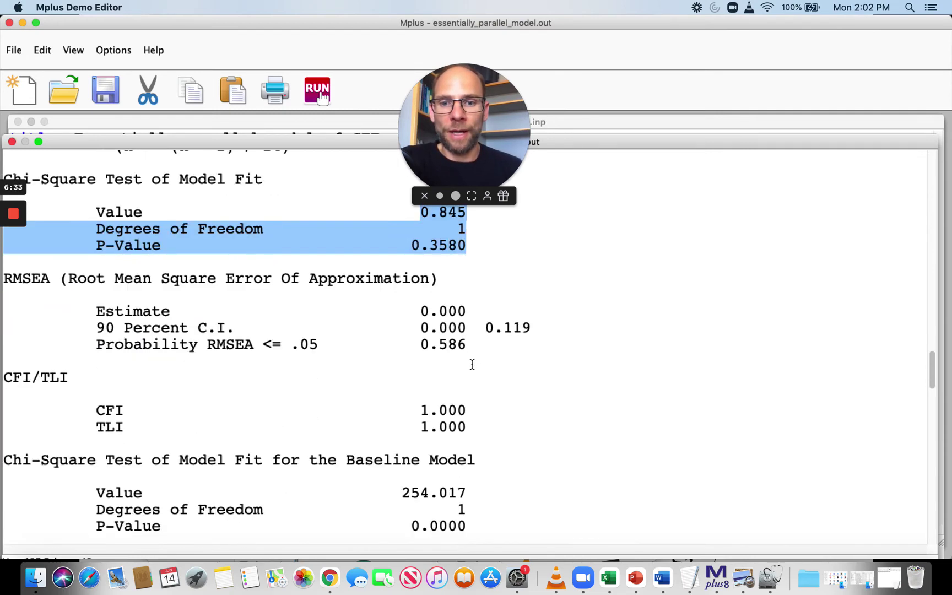
Step: Examine the RMSEA estimate and SRMR value, plus the unstandardized loadings and residual variances of Y2 and Y3 in the model results
{"action": "left_click_drag", "start_coordinate": [476, 233], "coordinate": [411, 233]}
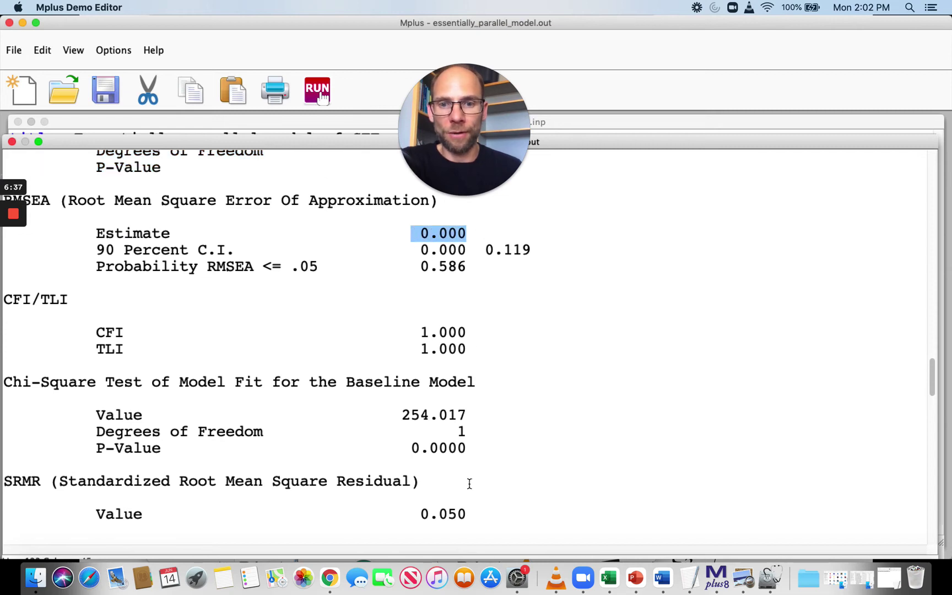
{"action": "left_click_drag", "start_coordinate": [474, 513], "coordinate": [415, 510]}
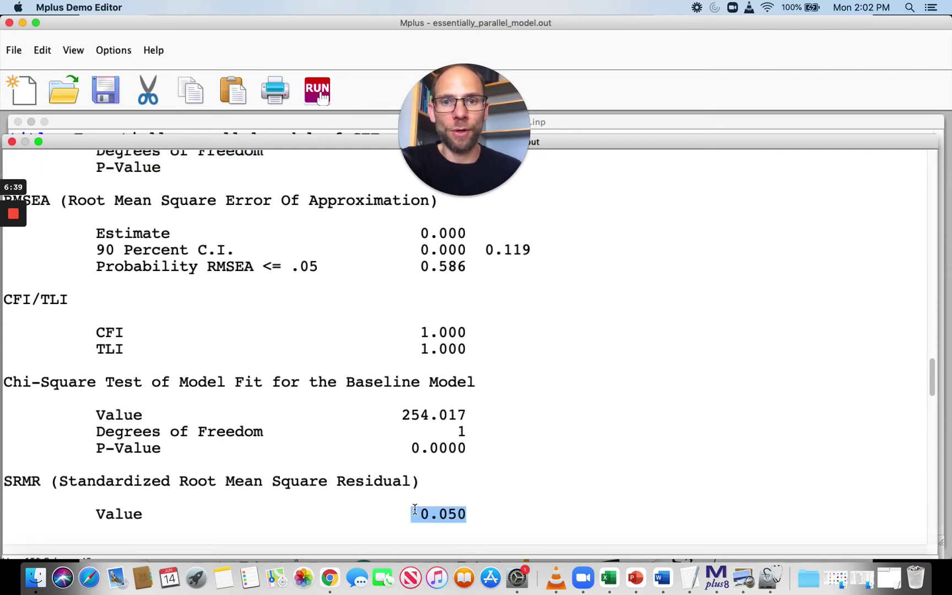
{"action": "scroll", "coordinate": [415, 509], "scroll_direction": "down", "scroll_amount": 8}
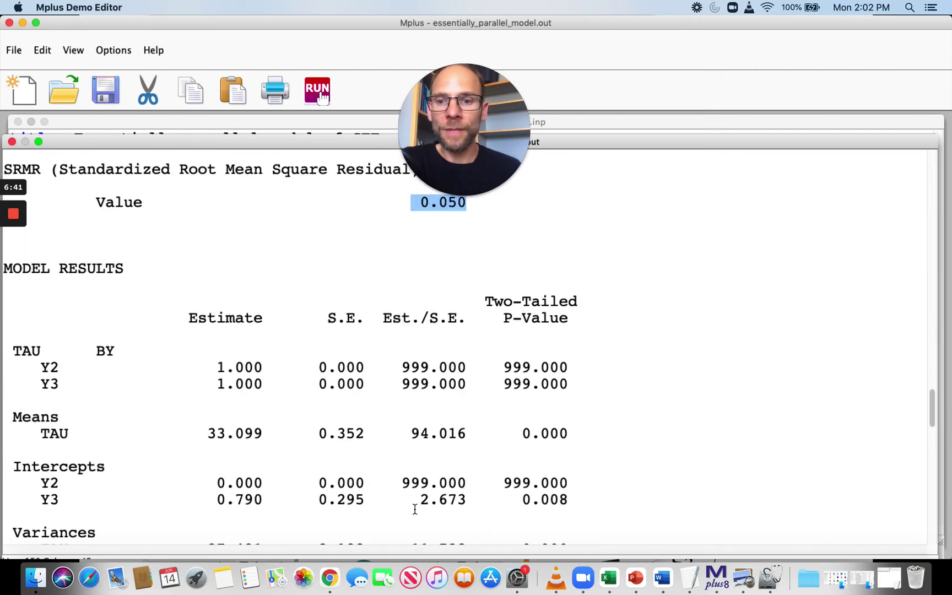
{"action": "scroll", "coordinate": [415, 510], "scroll_direction": "down", "scroll_amount": 1}
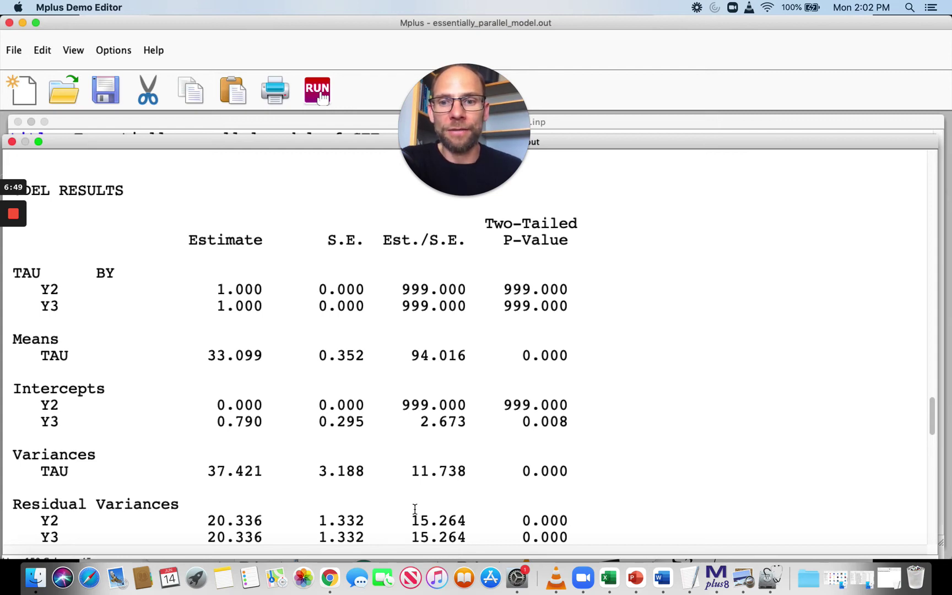
{"action": "scroll", "coordinate": [415, 509], "scroll_direction": "down", "scroll_amount": 3}
{"action": "left_click_drag", "start_coordinate": [581, 463], "coordinate": [37, 440]}
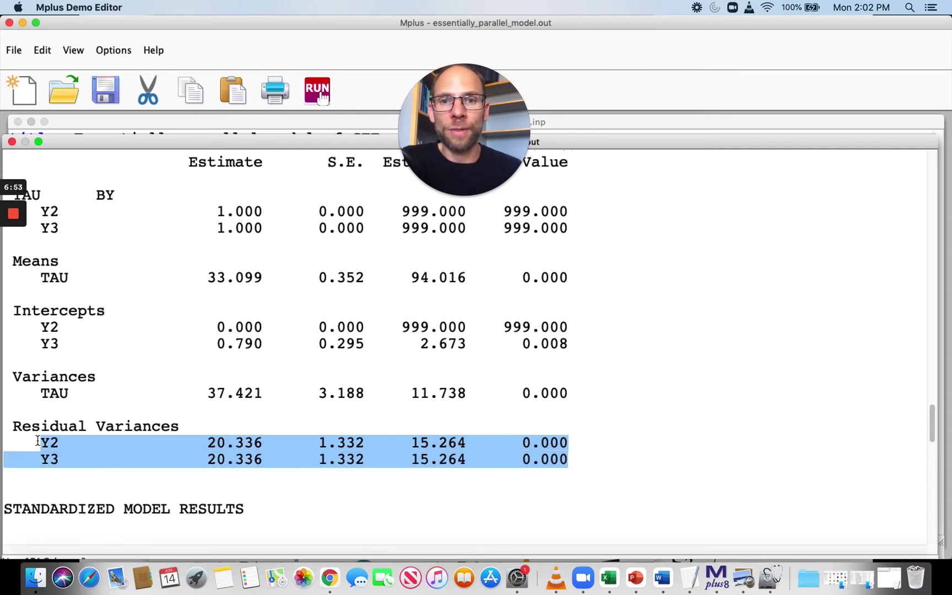
{"action": "left_click_drag", "start_coordinate": [208, 211], "coordinate": [265, 225]}
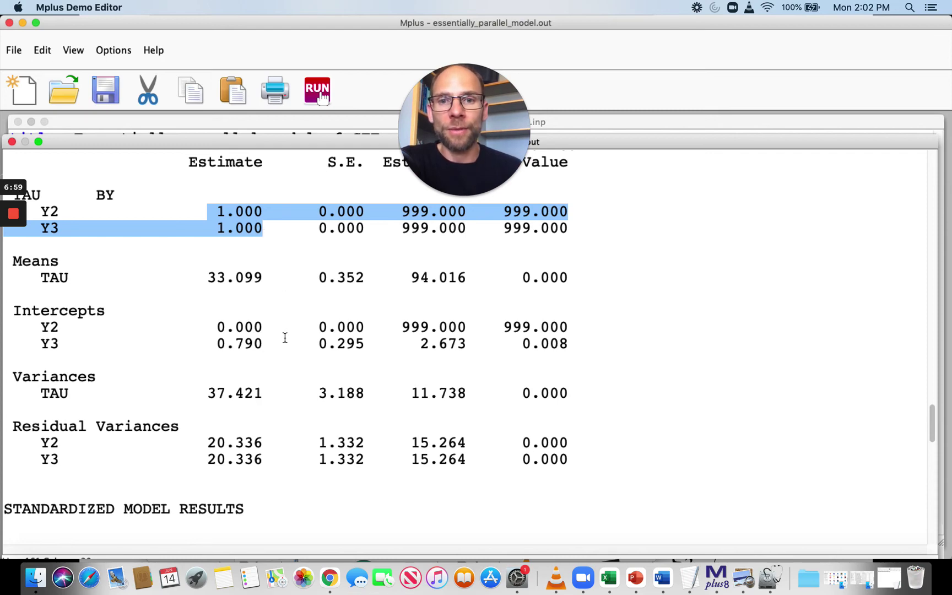
Step: Examine the R-square estimates and the standardized residual variances of Y2 and Y3 in the output
{"action": "scroll", "coordinate": [285, 338], "scroll_direction": "down", "scroll_amount": 12}
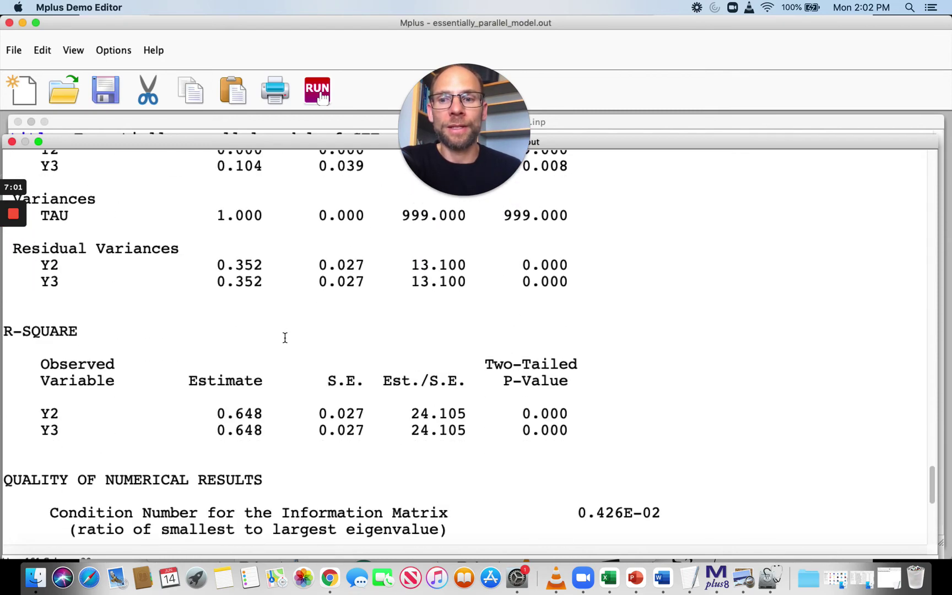
{"action": "left_click_drag", "start_coordinate": [571, 430], "coordinate": [7, 334]}
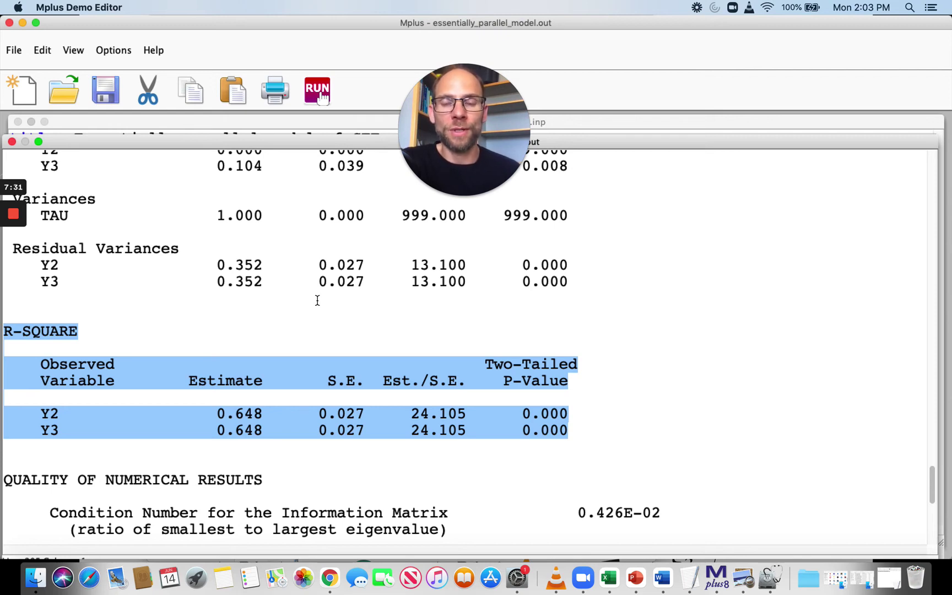
{"action": "left_click_drag", "start_coordinate": [570, 282], "coordinate": [8, 254]}
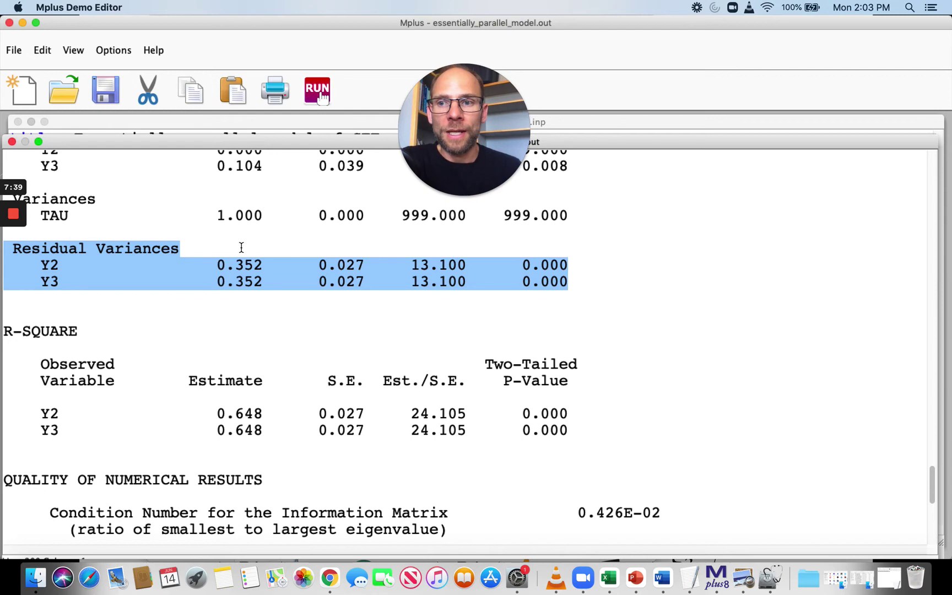
Step: Examine the unstandardized Y3 intercept estimate with its p-value, and compare it with the estimated mean of TAU
{"action": "scroll", "coordinate": [249, 244], "scroll_direction": "up", "scroll_amount": 3}
{"action": "scroll", "coordinate": [249, 244], "scroll_direction": "up", "scroll_amount": 10}
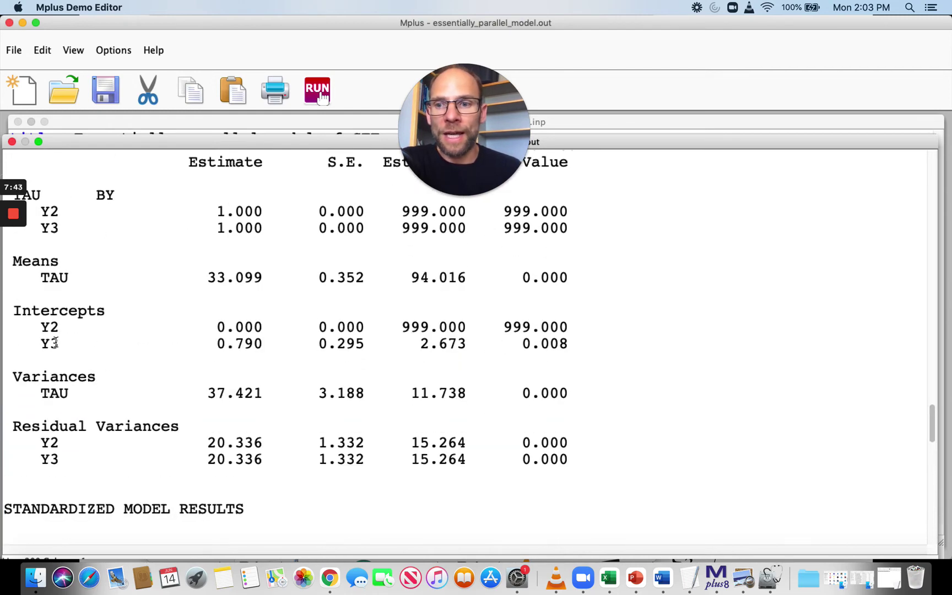
{"action": "mouse_move", "coordinate": [32, 343]}
{"action": "left_mouse_down"}
{"action": "mouse_move", "coordinate": [566, 345]}
{"action": "mouse_move", "coordinate": [25, 346]}
{"action": "left_mouse_up"}
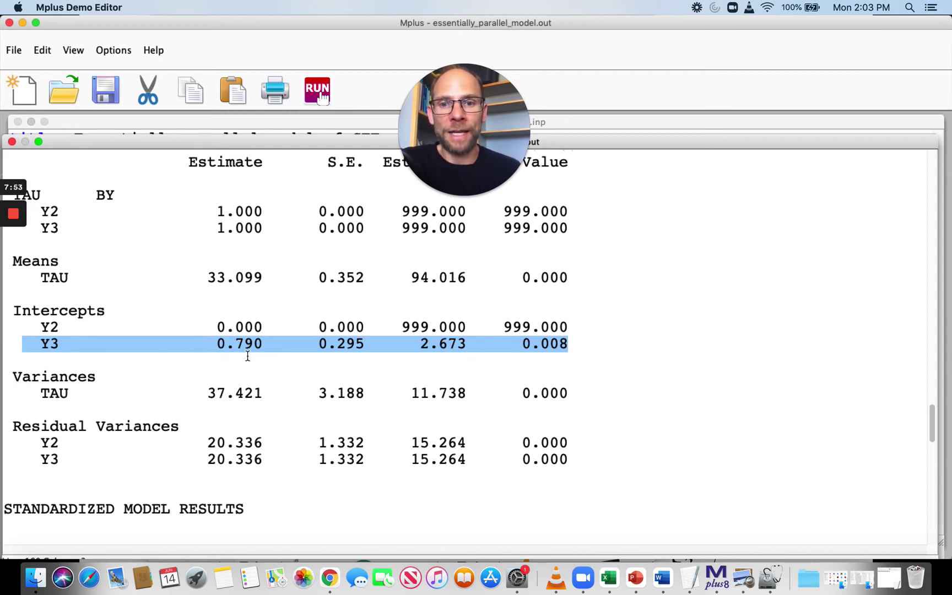
{"action": "left_click_drag", "start_coordinate": [568, 346], "coordinate": [513, 342]}
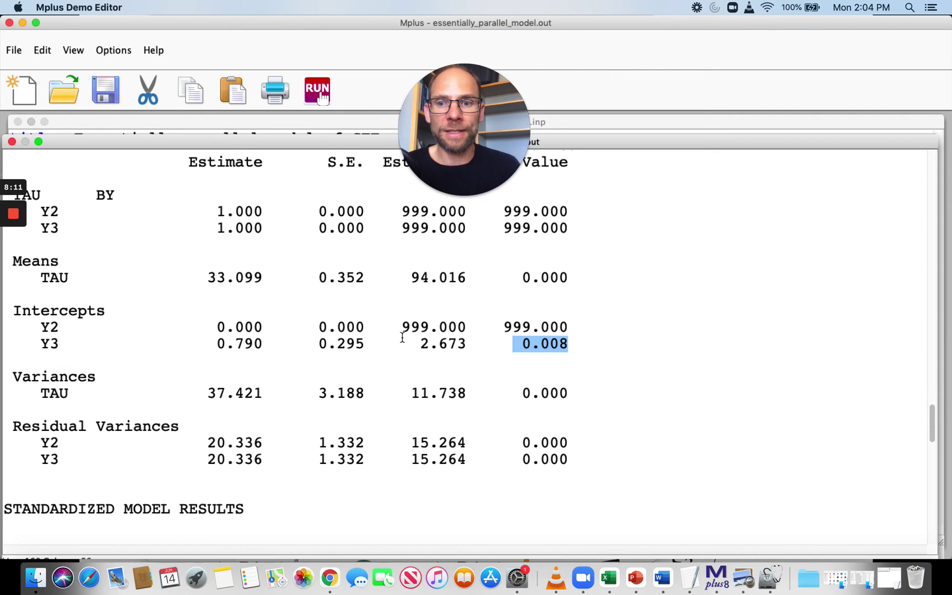
{"action": "left_click_drag", "start_coordinate": [216, 343], "coordinate": [280, 343]}
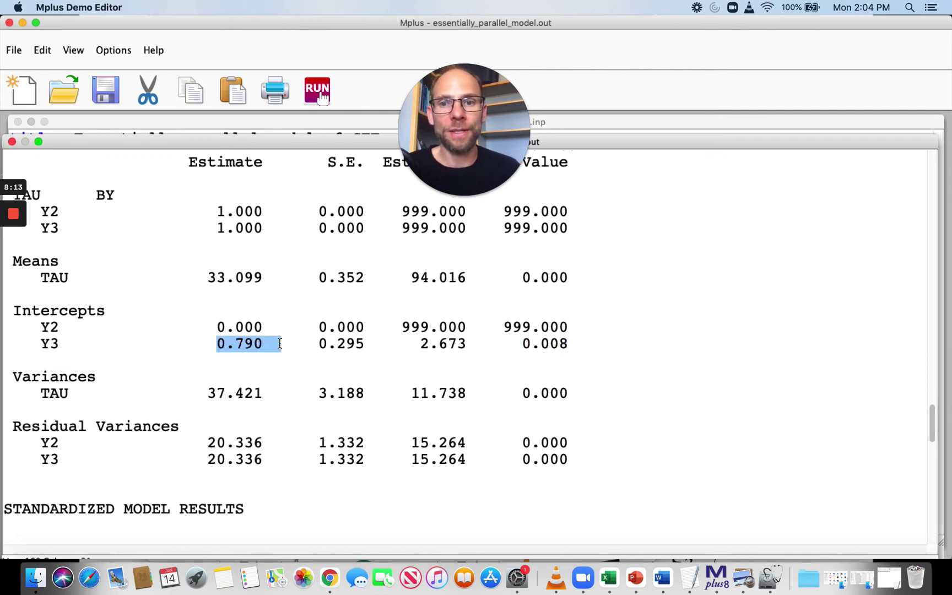
{"action": "left_click_drag", "start_coordinate": [208, 278], "coordinate": [270, 275]}
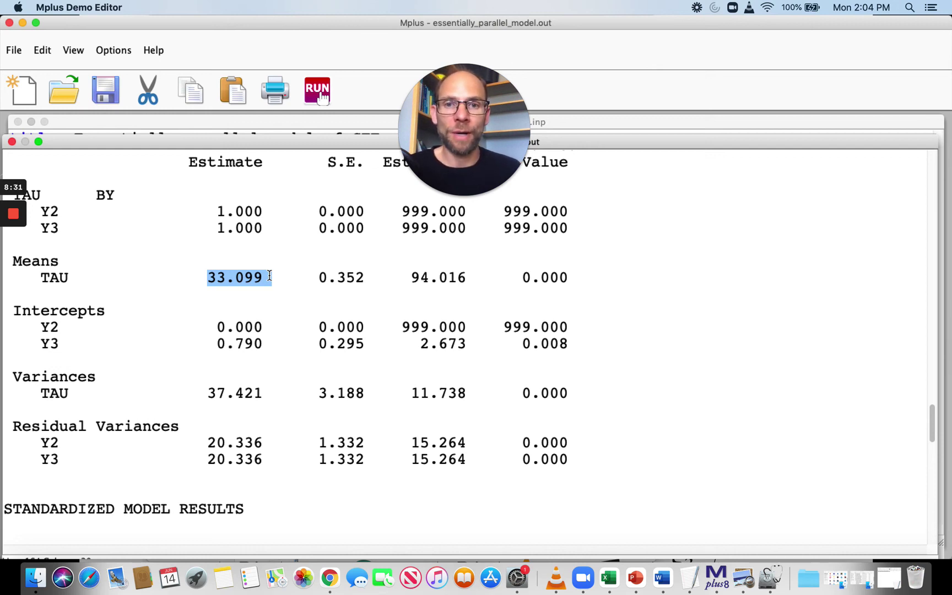
{"action": "left_click_drag", "start_coordinate": [217, 342], "coordinate": [270, 342]}
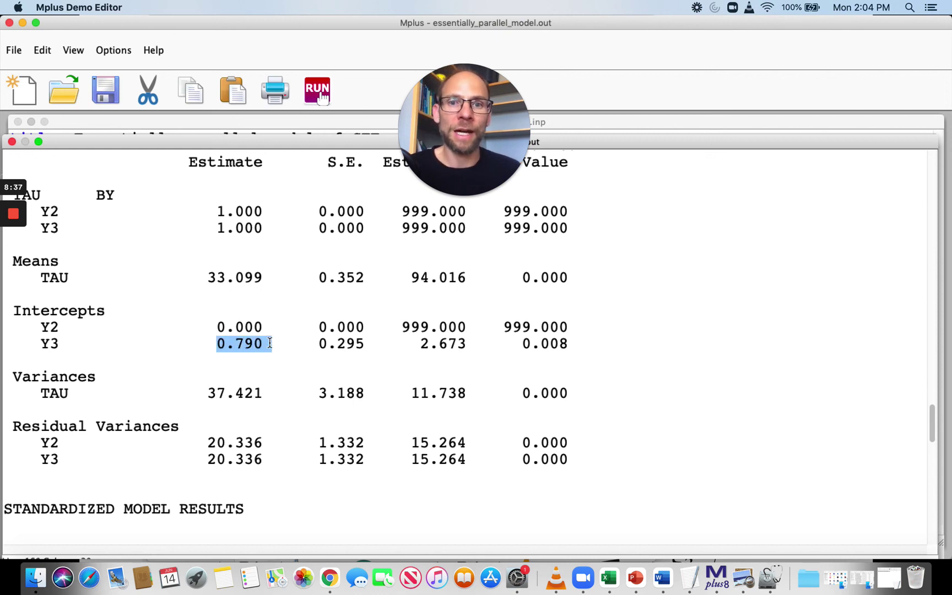
{"action": "left_click_drag", "start_coordinate": [271, 277], "coordinate": [203, 271]}
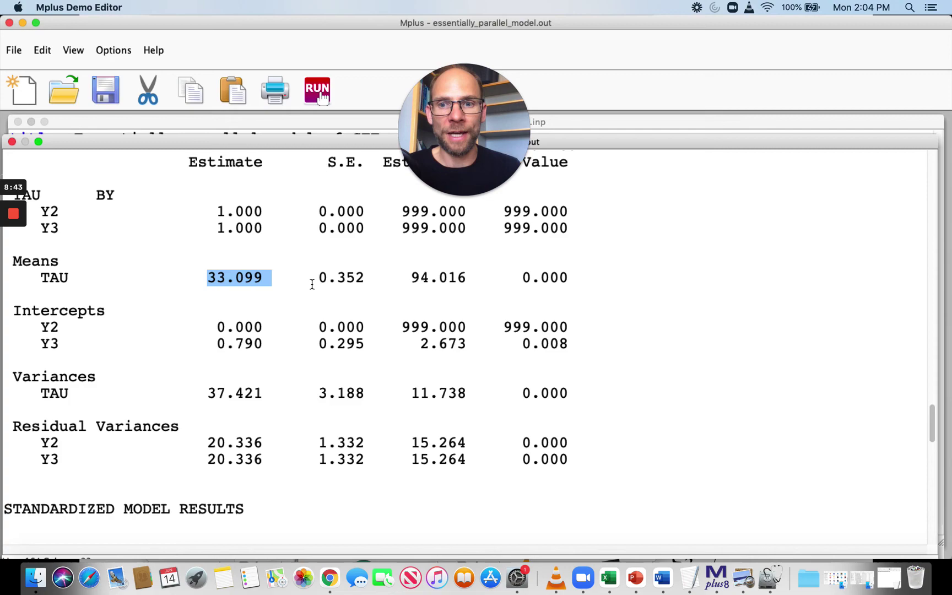
Step: Compare the sample means of Y2 and Y3 in the sample statistics with the estimated Y3 intercept in the model results
{"action": "scroll", "coordinate": [313, 281], "scroll_direction": "up", "scroll_amount": 15}
{"action": "scroll", "coordinate": [311, 285], "scroll_direction": "up", "scroll_amount": 10}
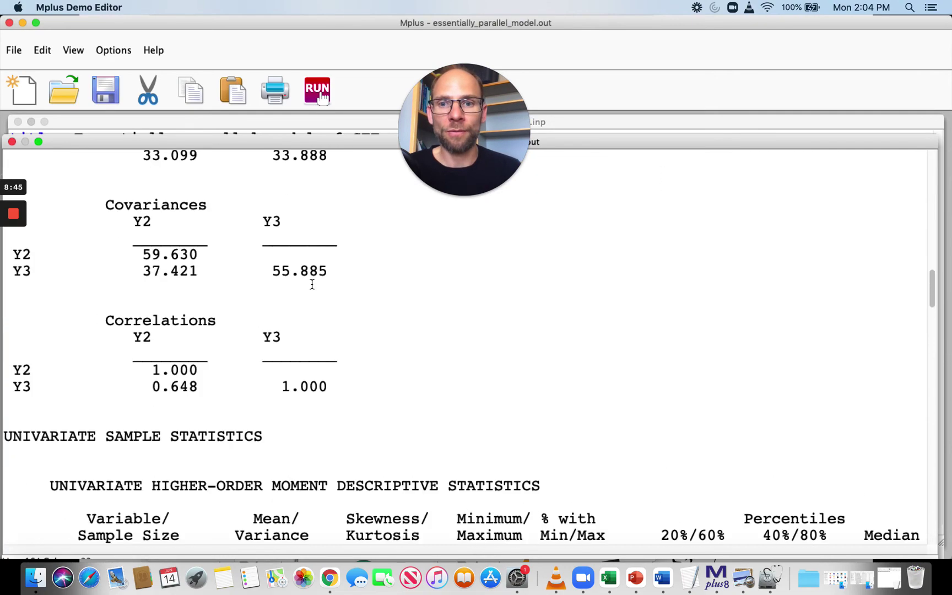
{"action": "left_click_drag", "start_coordinate": [343, 352], "coordinate": [134, 350]}
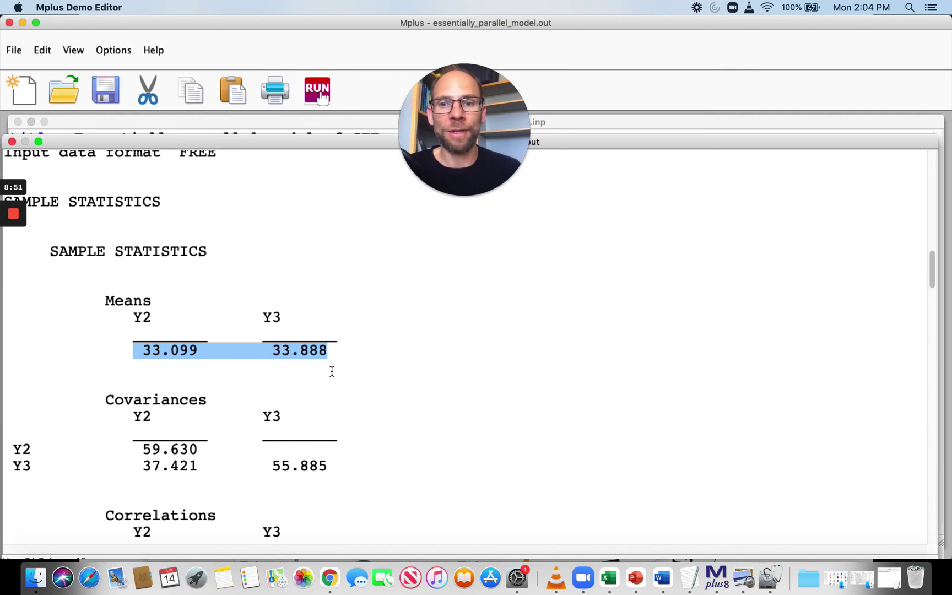
{"action": "left_click_drag", "start_coordinate": [338, 347], "coordinate": [258, 346]}
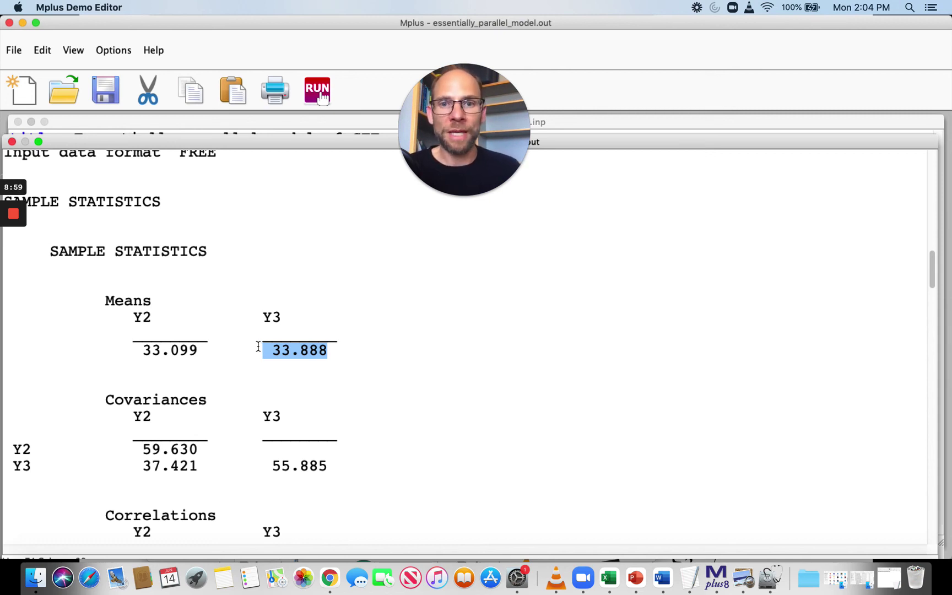
{"action": "scroll", "coordinate": [415, 349], "scroll_direction": "down", "scroll_amount": 10}
{"action": "scroll", "coordinate": [415, 348], "scroll_direction": "down", "scroll_amount": 10}
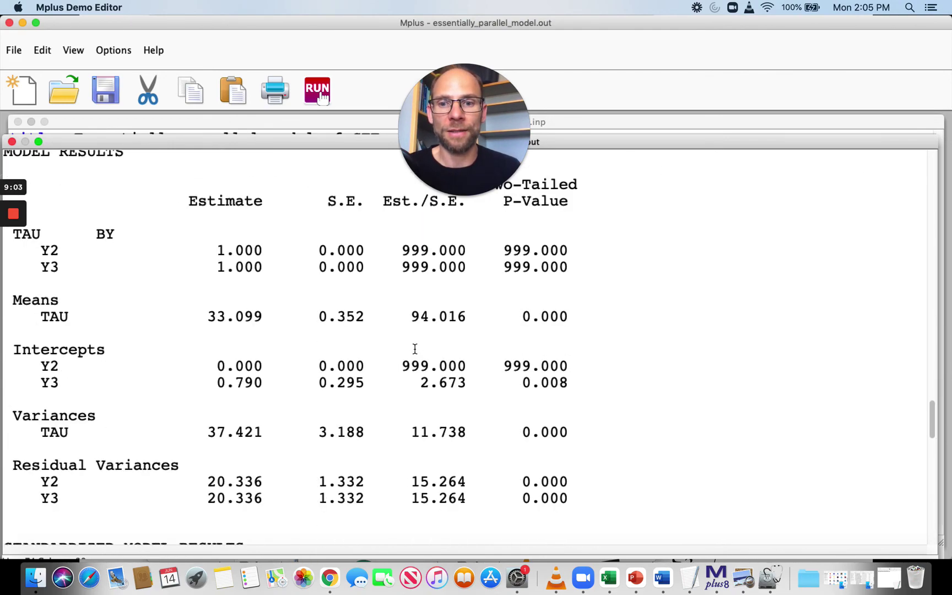
{"action": "scroll", "coordinate": [415, 349], "scroll_direction": "down", "scroll_amount": 2}
{"action": "left_click_drag", "start_coordinate": [208, 343], "coordinate": [538, 349]}
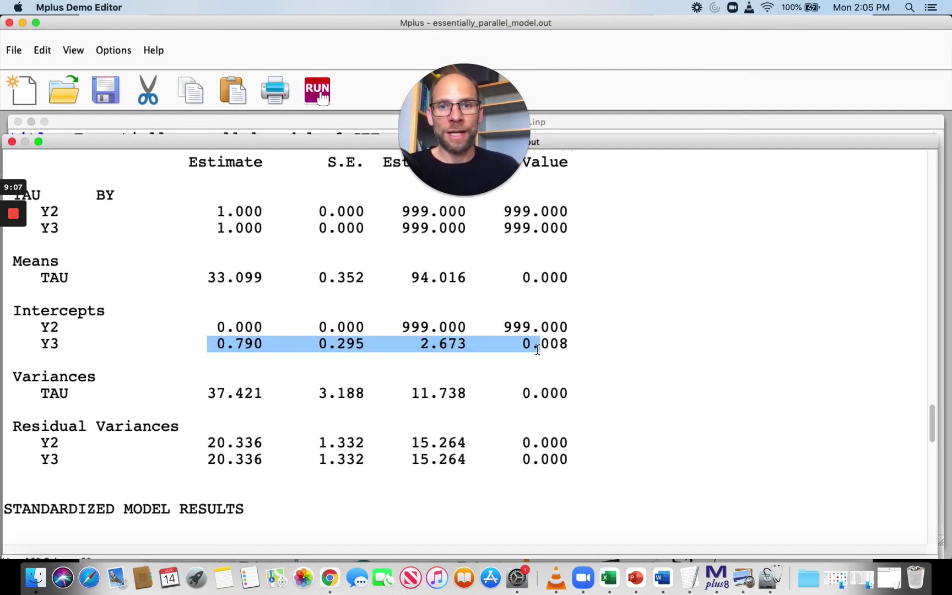